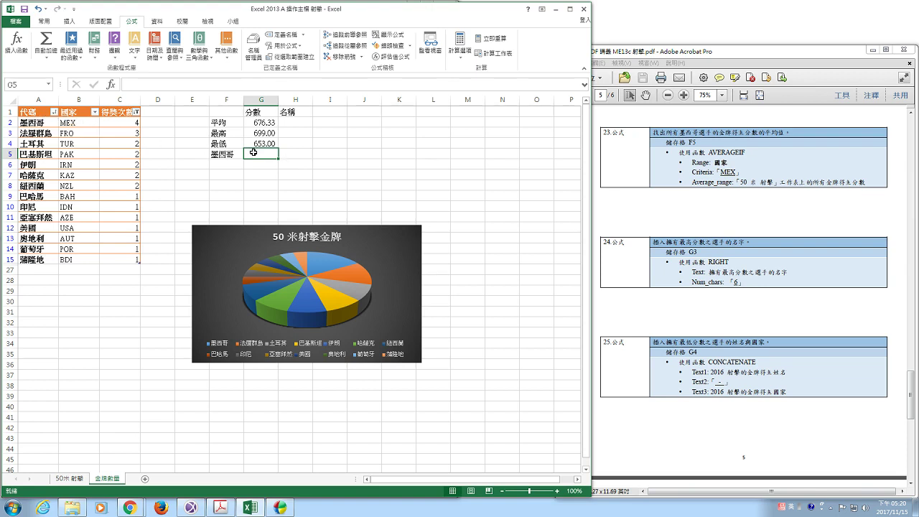
Step: Open More Functions > Statistical with AVERAGEIF in view for cell G5
{"action": "left_click", "coordinate": [227, 49]}
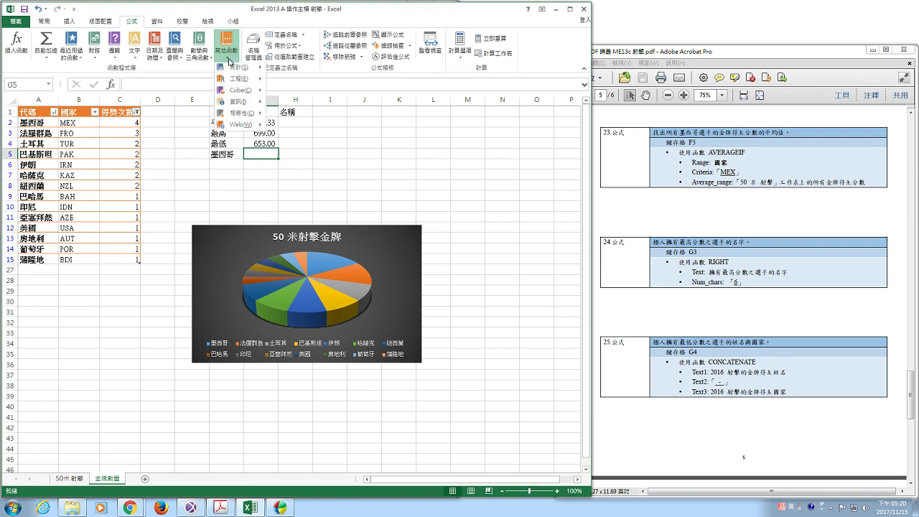
{"action": "mouse_move", "coordinate": [241, 68]}
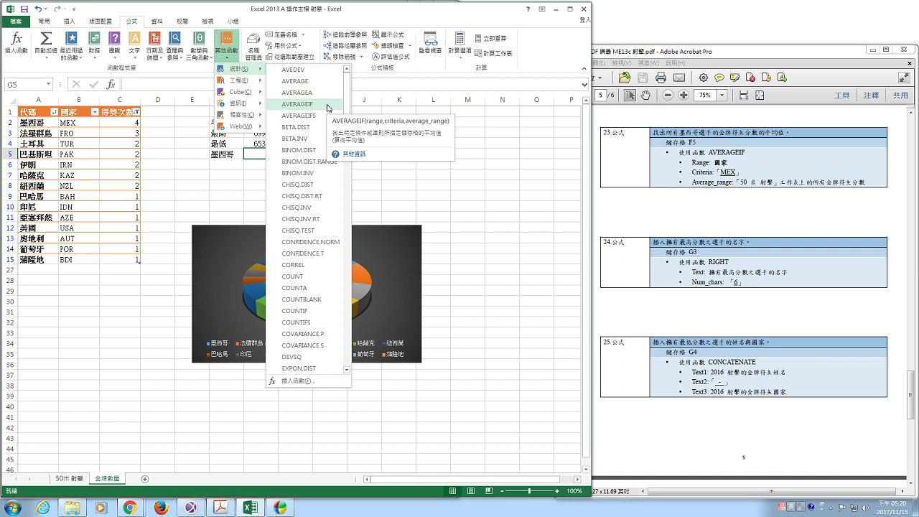
Step: Insert AVERAGEIF into G5 and set its Range argument to the named range 國家
{"action": "left_click", "coordinate": [328, 108]}
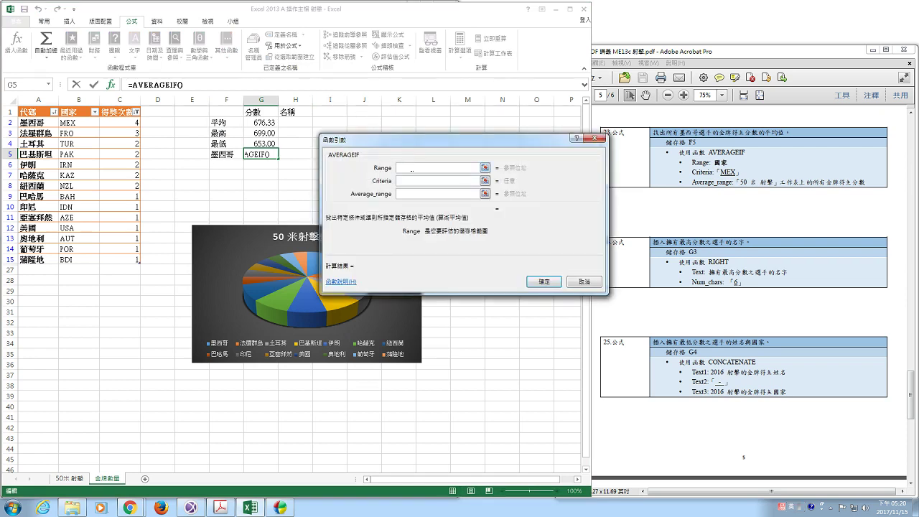
{"action": "left_click", "coordinate": [300, 46]}
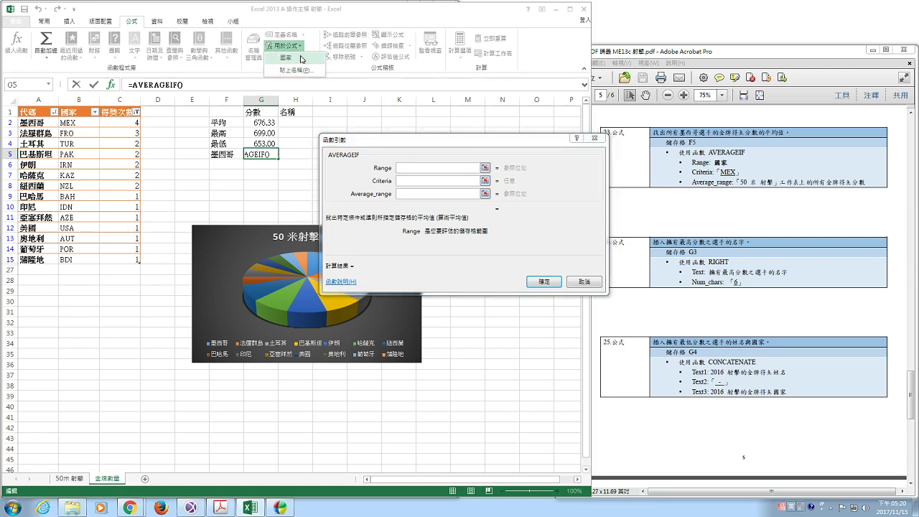
{"action": "left_click", "coordinate": [302, 60]}
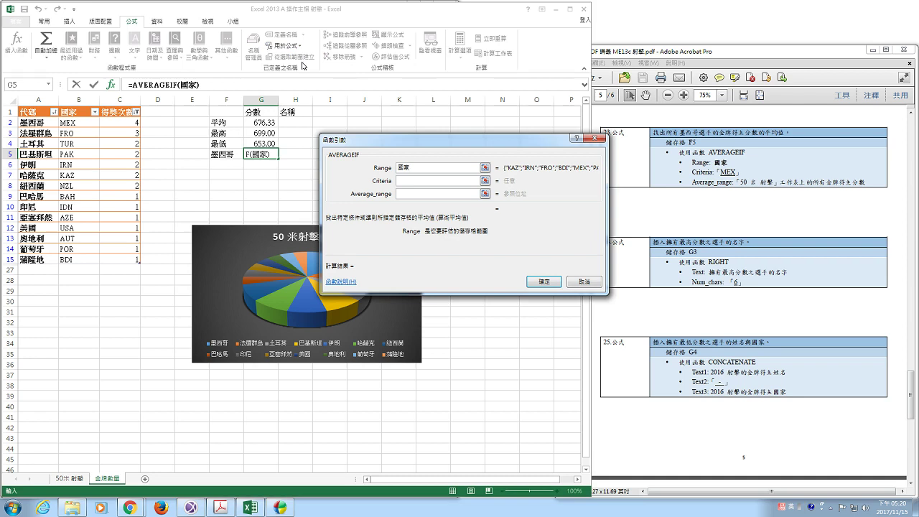
{"action": "key", "text": "BackSpace"}
{"action": "key", "text": "BackSpace"}
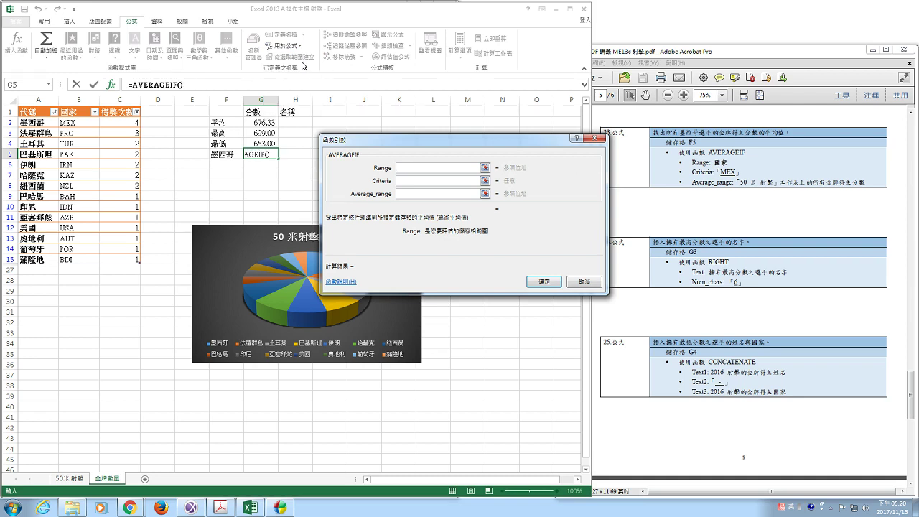
{"action": "type", "text": "w"}
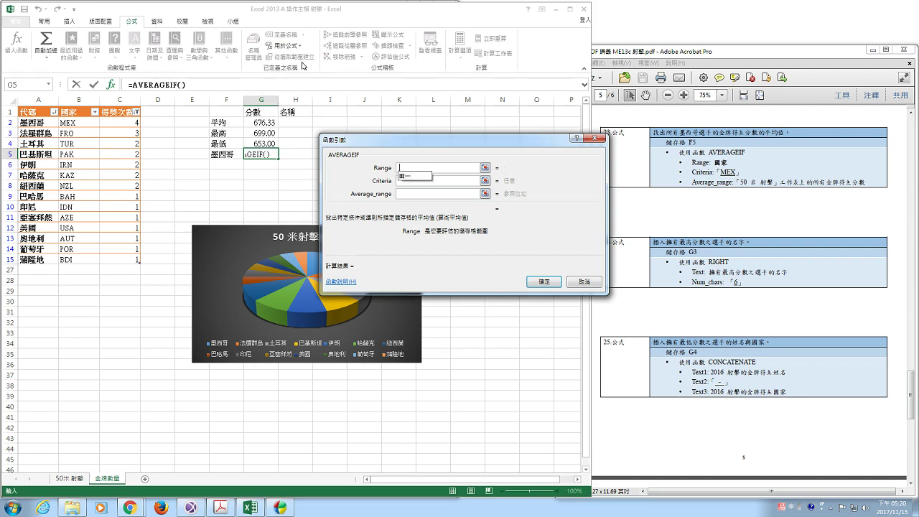
{"action": "type", "text": "圖"}
{"action": "type", "text": "b"}
{"action": "type", "text": "家"}
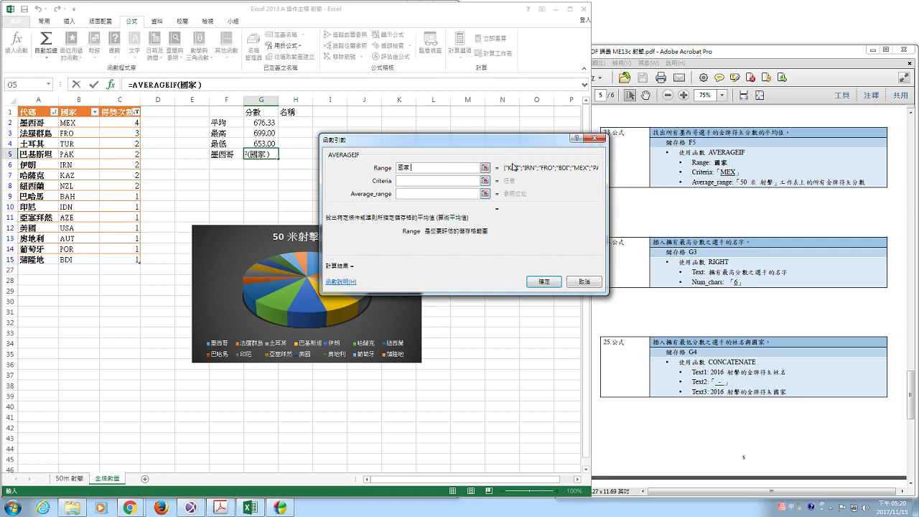
{"action": "type", "text": " +"}
{"action": "key", "text": "Left"}
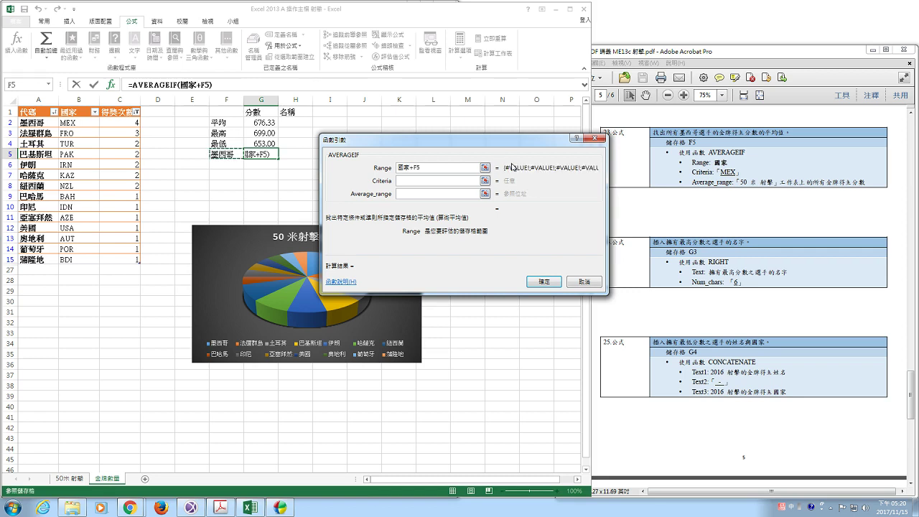
{"action": "key", "text": "BackSpace"}
{"action": "key", "text": "BackSpace"}
{"action": "type", "text": "A"}
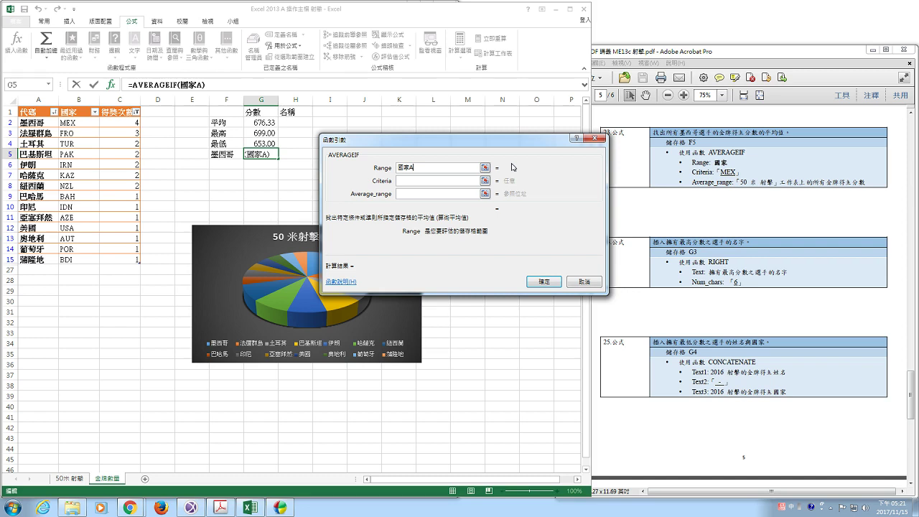
{"action": "key", "text": "BackSpace"}
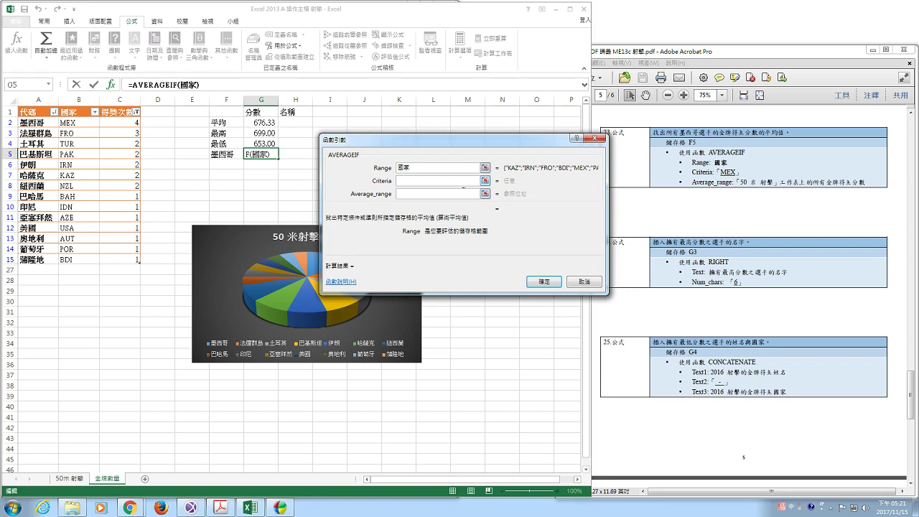
Step: Set the AVERAGEIF Criteria to MEX in place of the B2 reference
{"action": "left_click", "coordinate": [429, 179]}
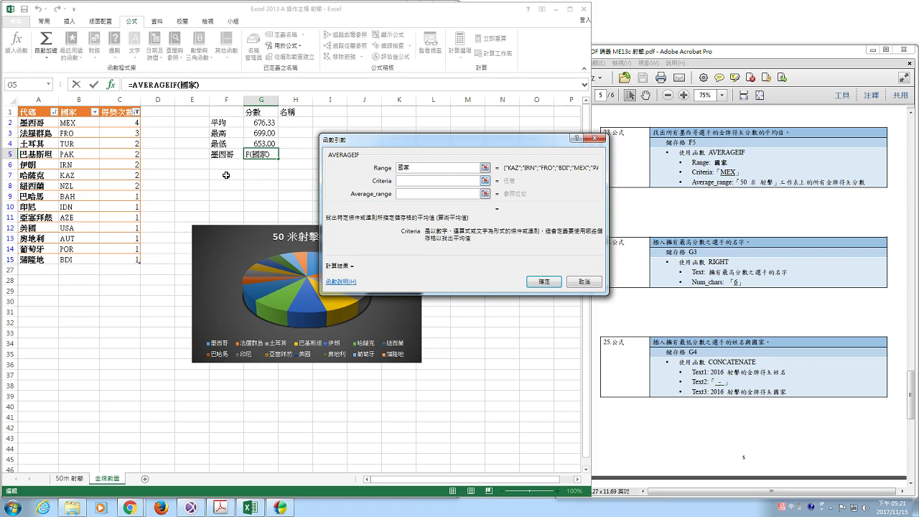
{"action": "left_click", "coordinate": [82, 121]}
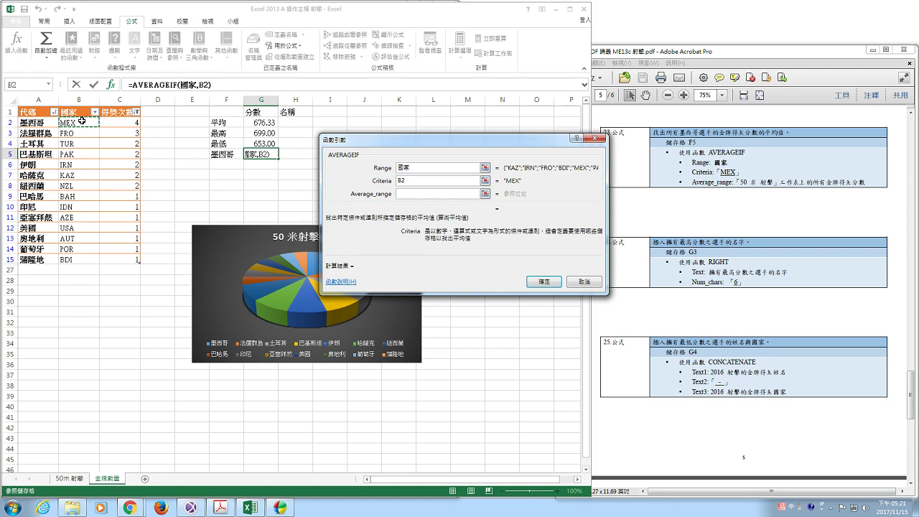
{"action": "left_click", "coordinate": [388, 180]}
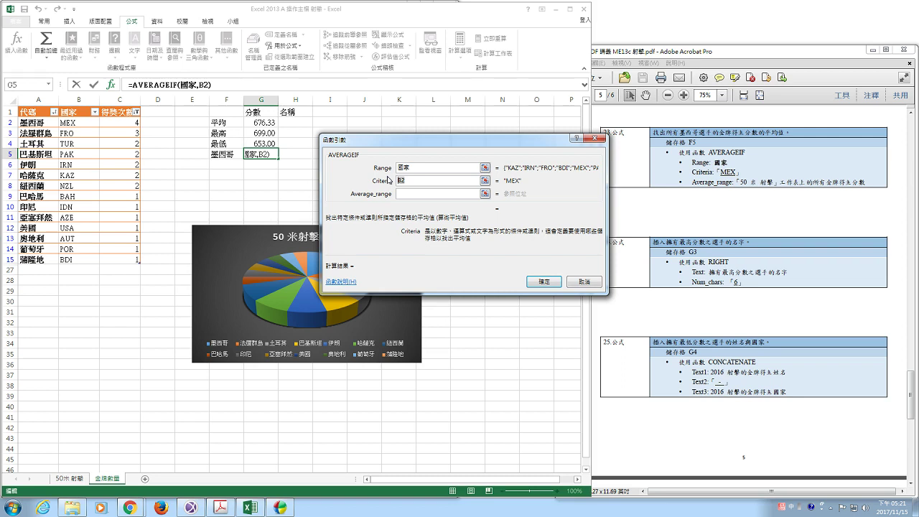
{"action": "key", "text": "BackSpace"}
{"action": "type", "text": "M"}
{"action": "type", "text": "ex"}
{"action": "key", "text": "BackSpace"}
{"action": "key", "text": "BackSpace"}
{"action": "type", "text": "EX"}
{"action": "left_click", "coordinate": [440, 194]}
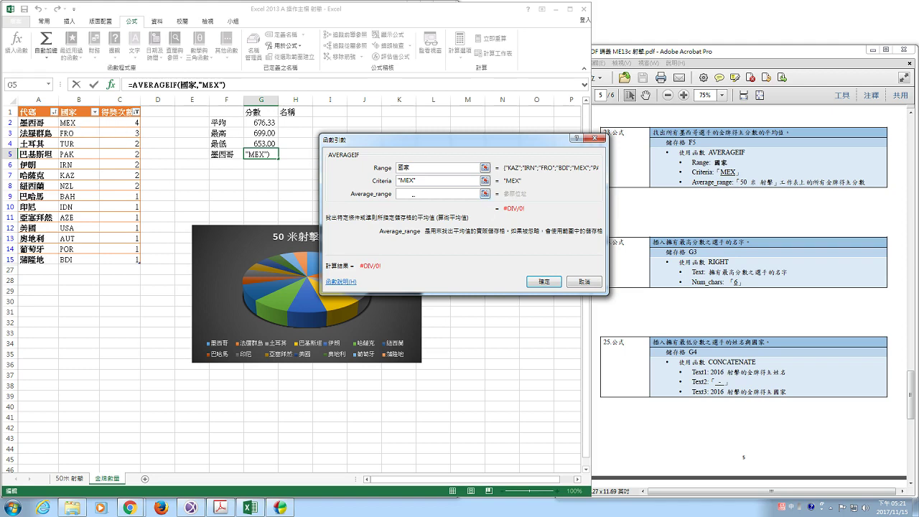
Step: Set Average_range to '50米 射擊'!F3:F28, previewing a result of 672.00
{"action": "left_click", "coordinate": [80, 479]}
{"action": "left_click_drag", "start_coordinate": [292, 148], "coordinate": [274, 410]}
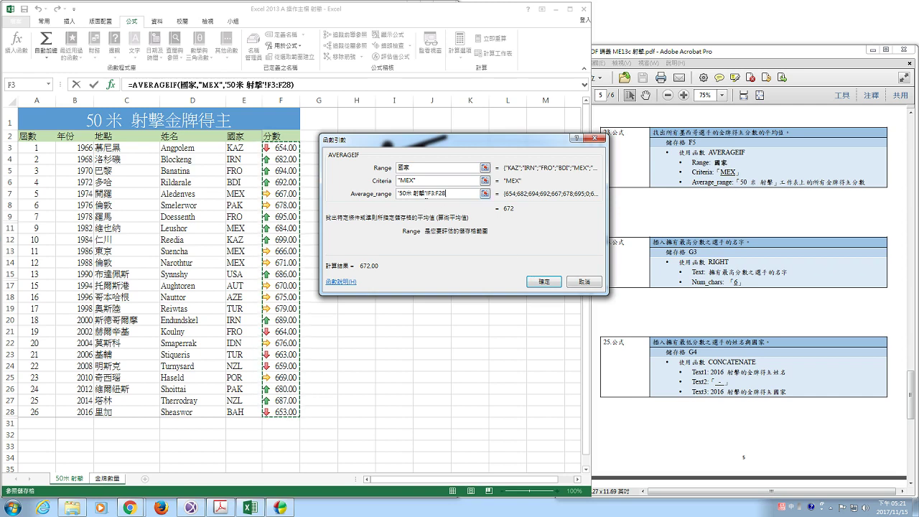
Step: Enter the AVERAGEIF formula so G5 shows 672.00 for 墨西哥
{"action": "left_click", "coordinate": [544, 282]}
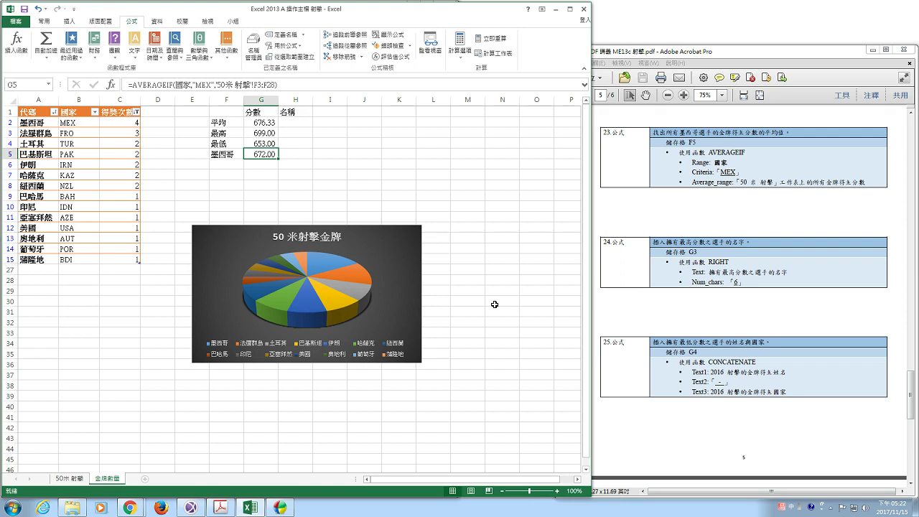
Step: Select H4, then switch to the 50米 射擊 sheet to view the shooters' scores
{"action": "left_click", "coordinate": [297, 142]}
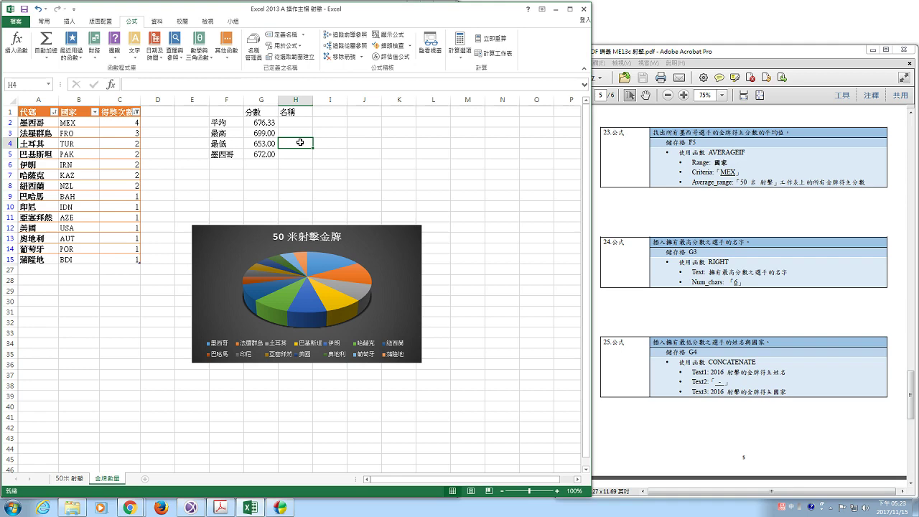
{"action": "left_click", "coordinate": [67, 479]}
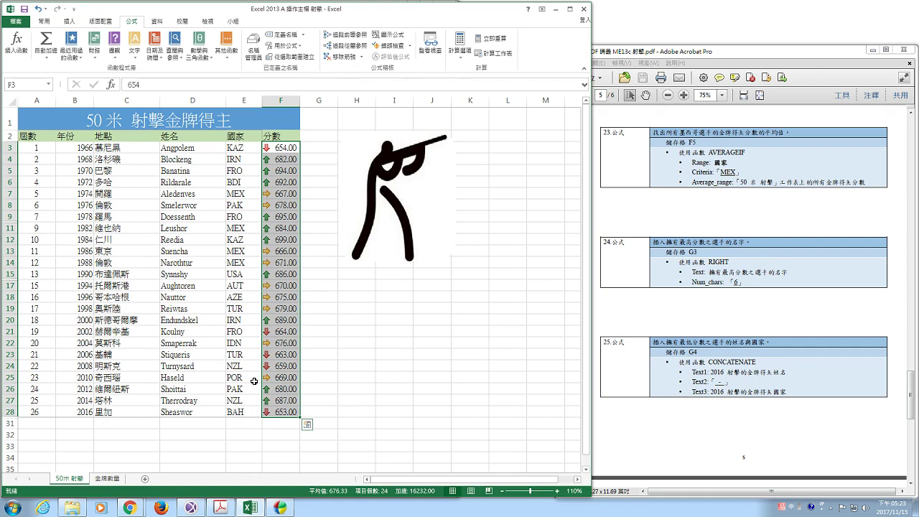
Step: Bring the instruction PDF forward and scroll to tasks 23–25 on page 5
{"action": "left_click", "coordinate": [695, 434]}
{"action": "scroll", "coordinate": [695, 434], "scroll_direction": "down", "scroll_amount": 5}
{"action": "scroll", "coordinate": [695, 433], "scroll_direction": "down", "scroll_amount": 4}
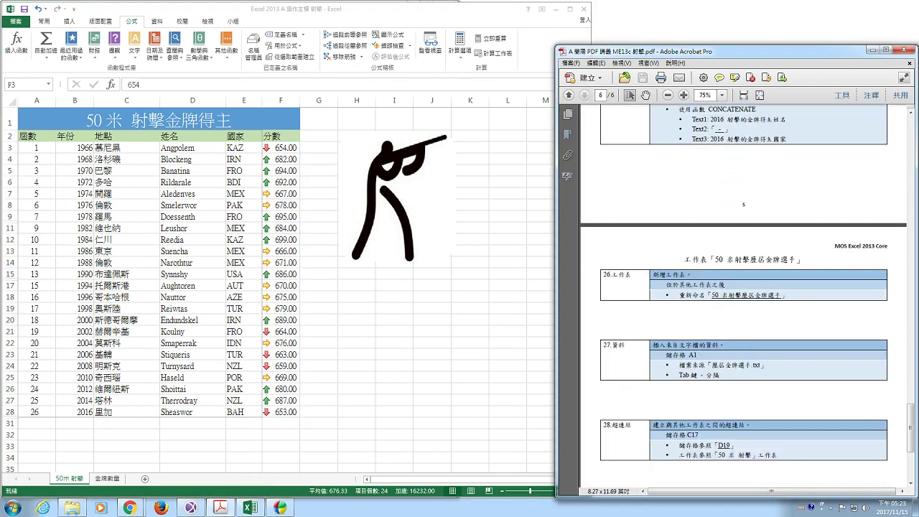
{"action": "scroll", "coordinate": [694, 434], "scroll_direction": "up", "scroll_amount": 1}
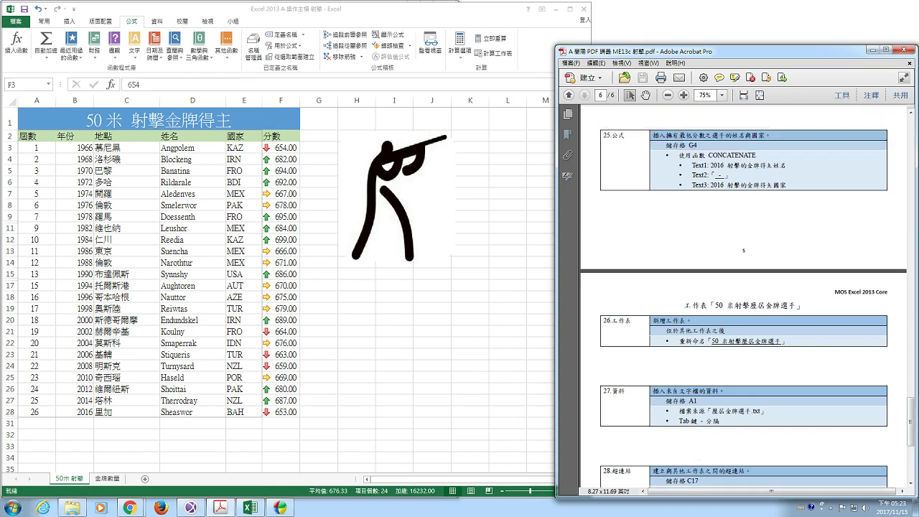
{"action": "scroll", "coordinate": [695, 434], "scroll_direction": "up", "scroll_amount": 4}
{"action": "scroll", "coordinate": [694, 434], "scroll_direction": "up", "scroll_amount": 3}
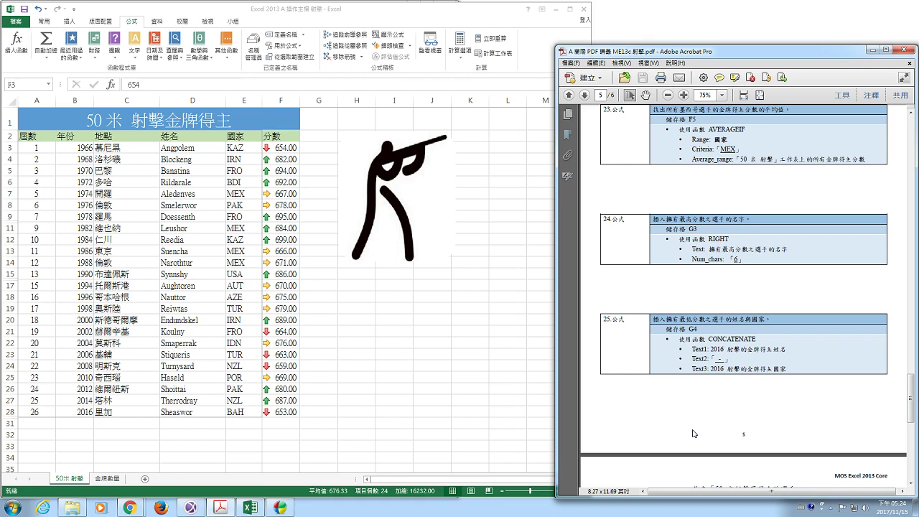
Step: Return to Excel's 金牌數量 sheet and select cell H3 for the top scorer's name
{"action": "left_click", "coordinate": [194, 508]}
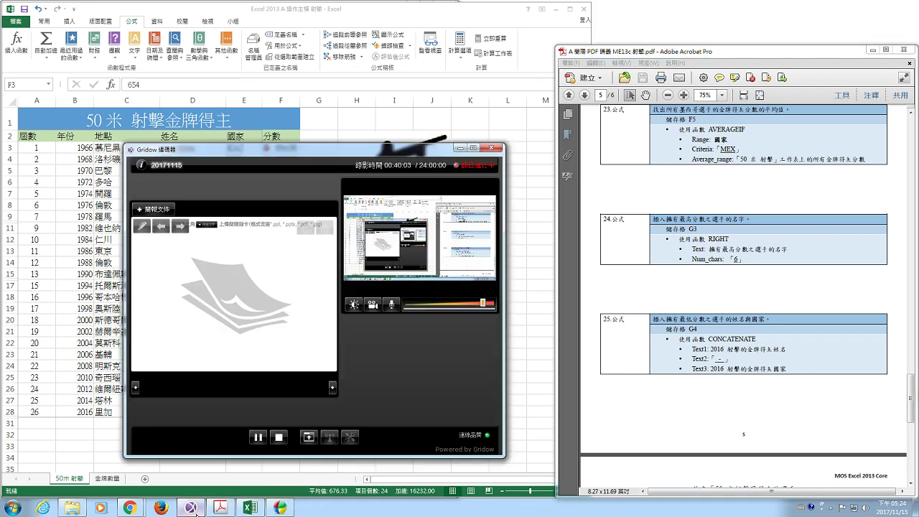
{"action": "left_click", "coordinate": [194, 509]}
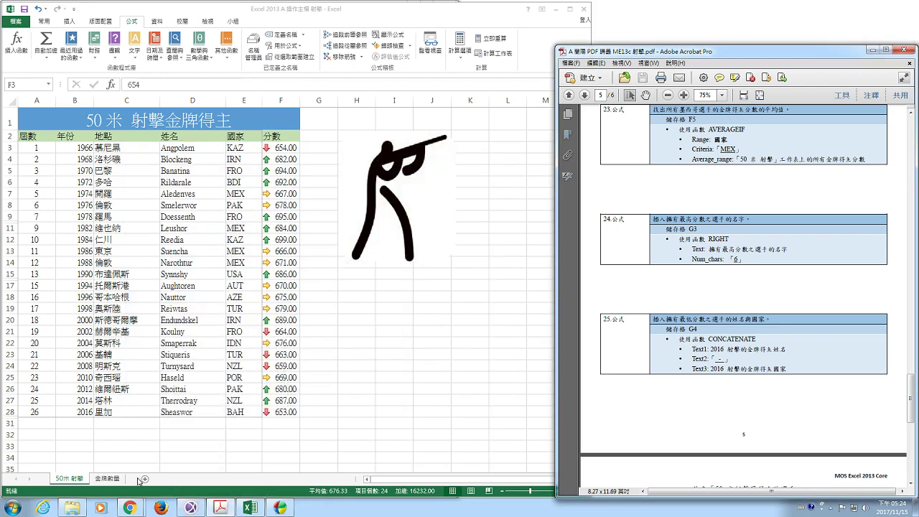
{"action": "left_click", "coordinate": [115, 480]}
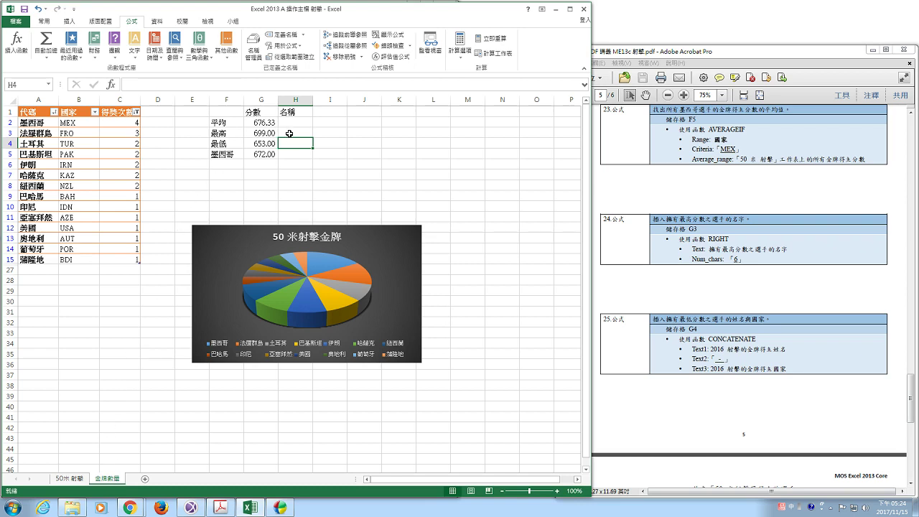
{"action": "left_click", "coordinate": [293, 132]}
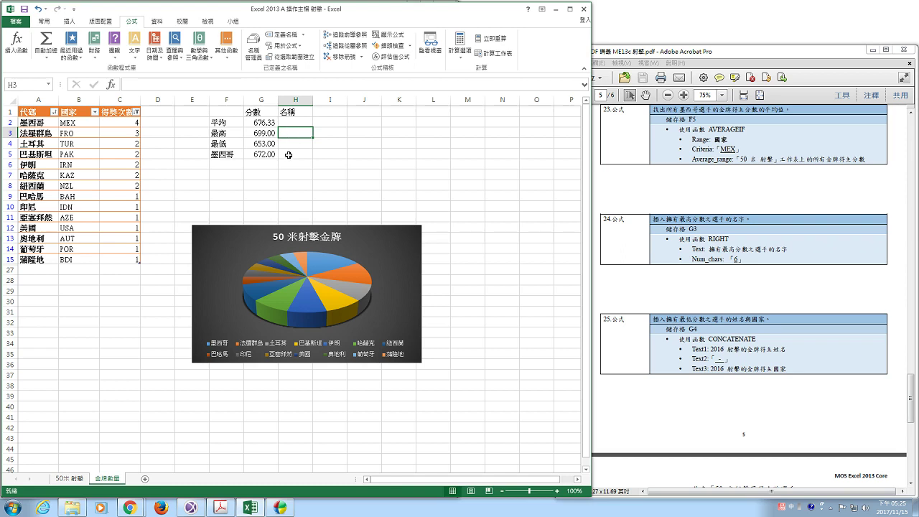
Step: Check the top scorer on 50米 射擊, return to 金牌數量 and open the Text functions list
{"action": "left_click", "coordinate": [76, 481]}
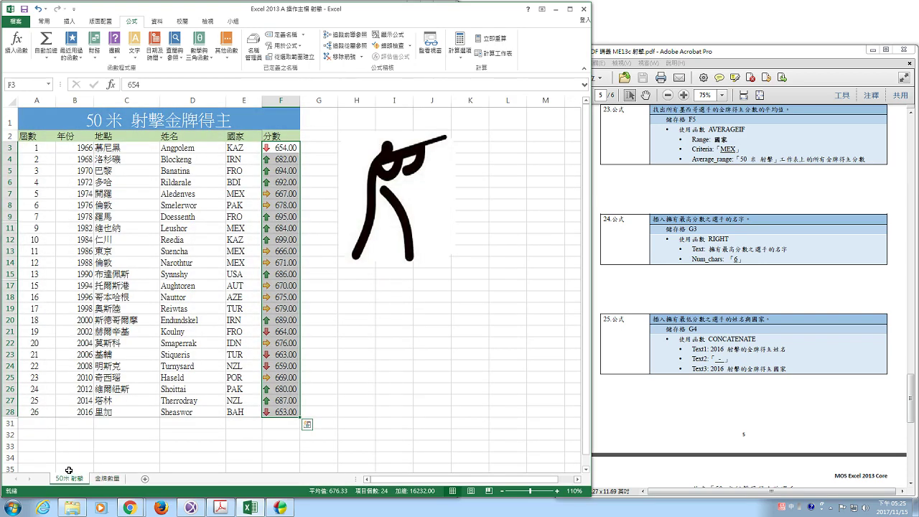
{"action": "left_click", "coordinate": [106, 478]}
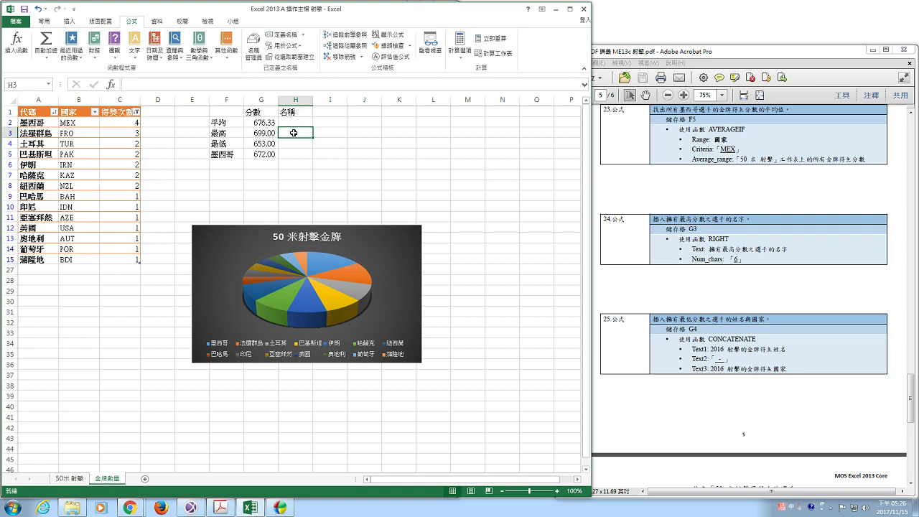
{"action": "left_click", "coordinate": [132, 58]}
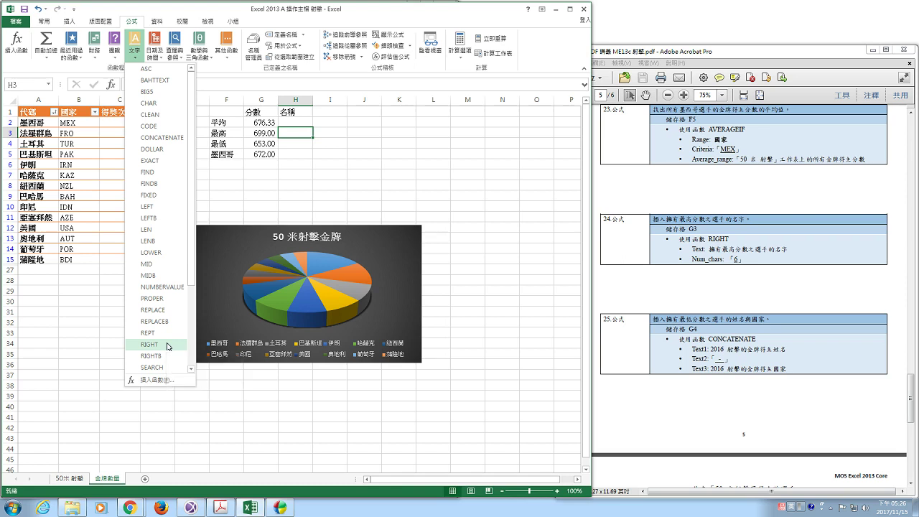
Step: Insert RIGHT into H3 with its Text argument set to '50米 射擊'!D12
{"action": "left_click", "coordinate": [150, 345]}
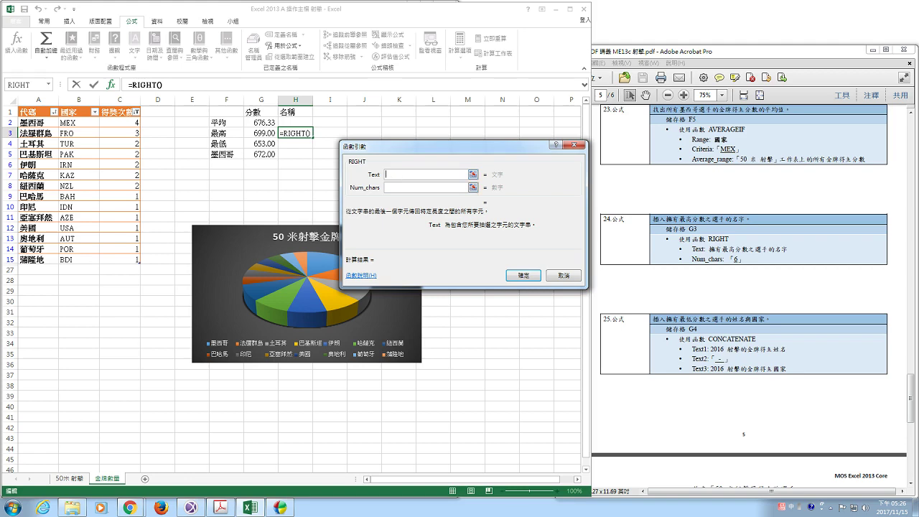
{"action": "left_click", "coordinate": [72, 480]}
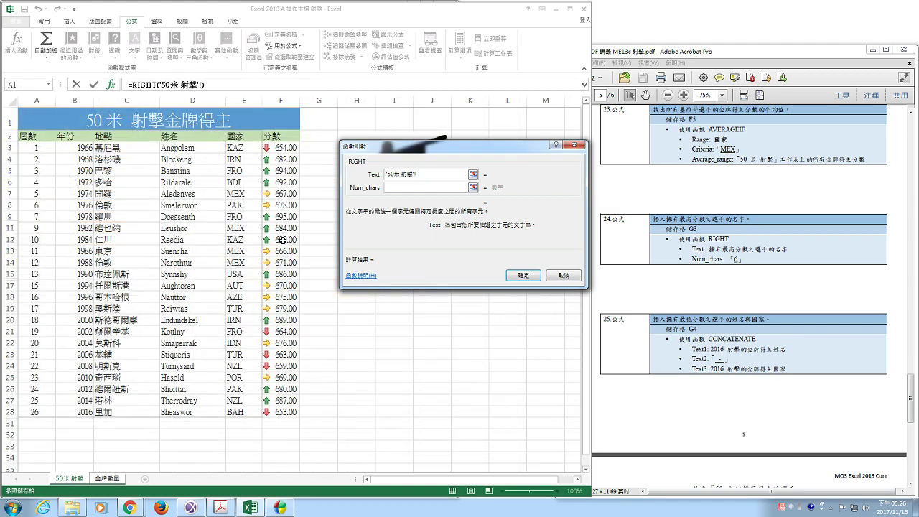
{"action": "left_click", "coordinate": [200, 243]}
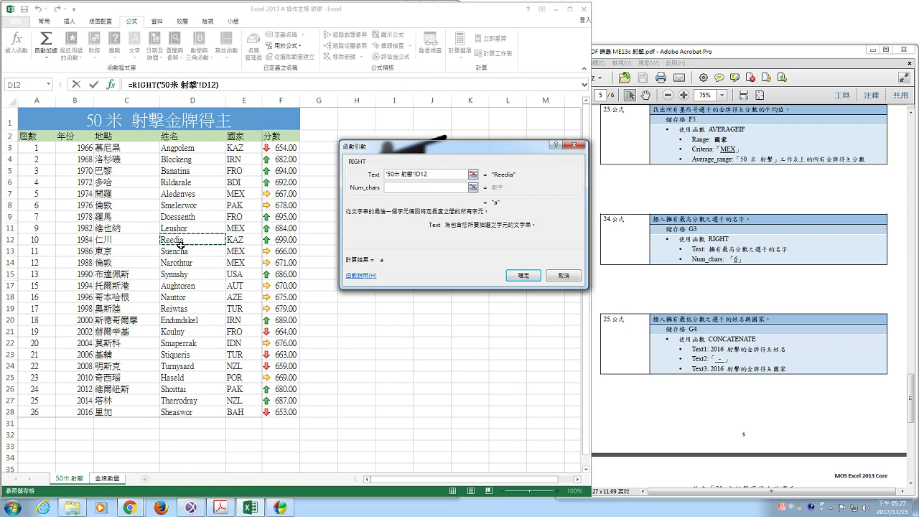
Step: Set Num_chars to 6, giving =RIGHT('50米 射擊'!D12,6) with the top scorer's name
{"action": "left_click", "coordinate": [399, 188]}
{"action": "type", "text": "2"}
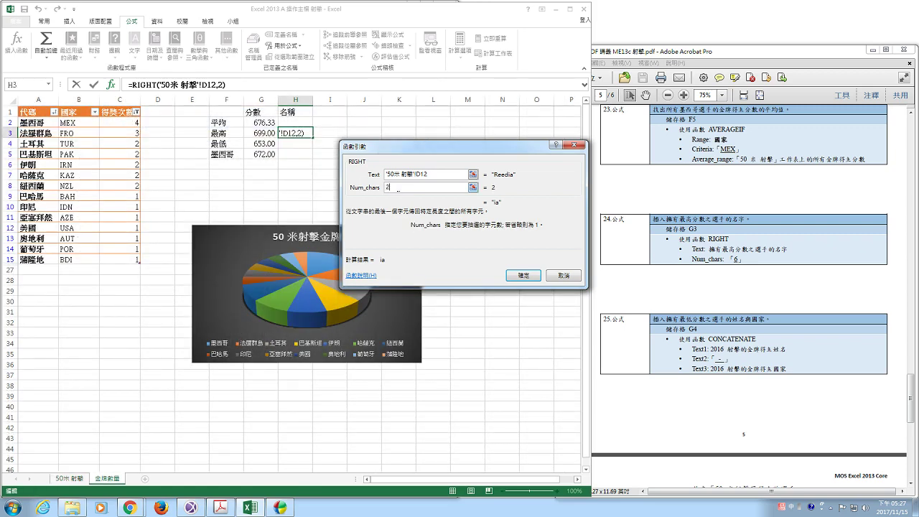
{"action": "key", "text": "BackSpace"}
{"action": "type", "text": "4"}
{"action": "key", "text": "BackSpace"}
{"action": "type", "text": "6"}
Step: Confirm the RIGHT formula so H3 shows the name of the 699.00 top scorer
{"action": "left_click", "coordinate": [528, 274]}
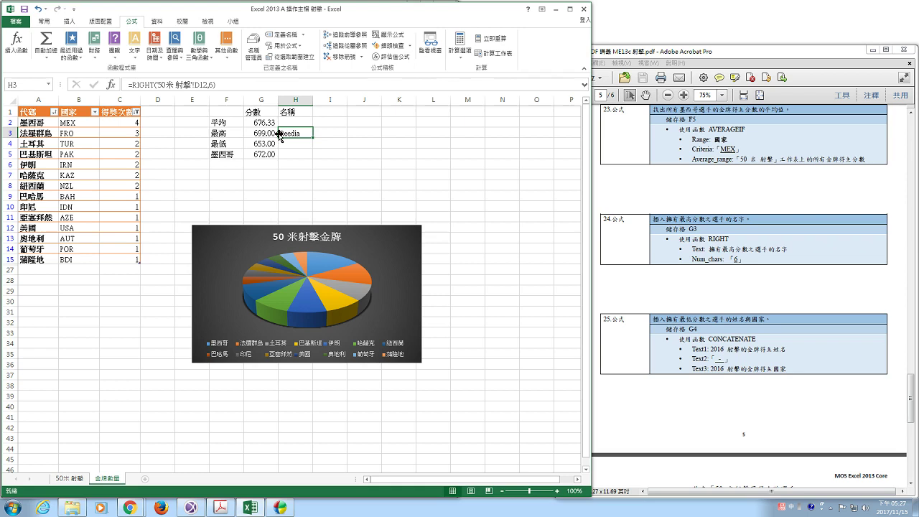
{"action": "left_click", "coordinate": [200, 508]}
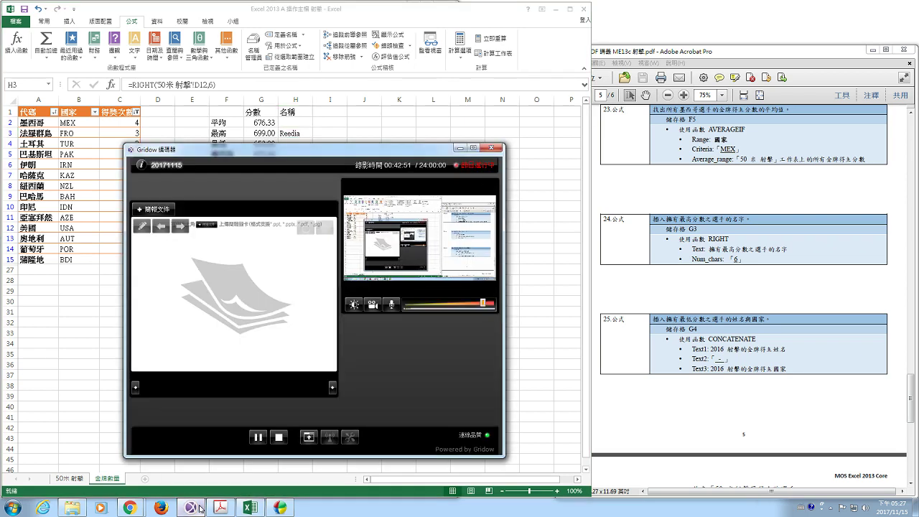